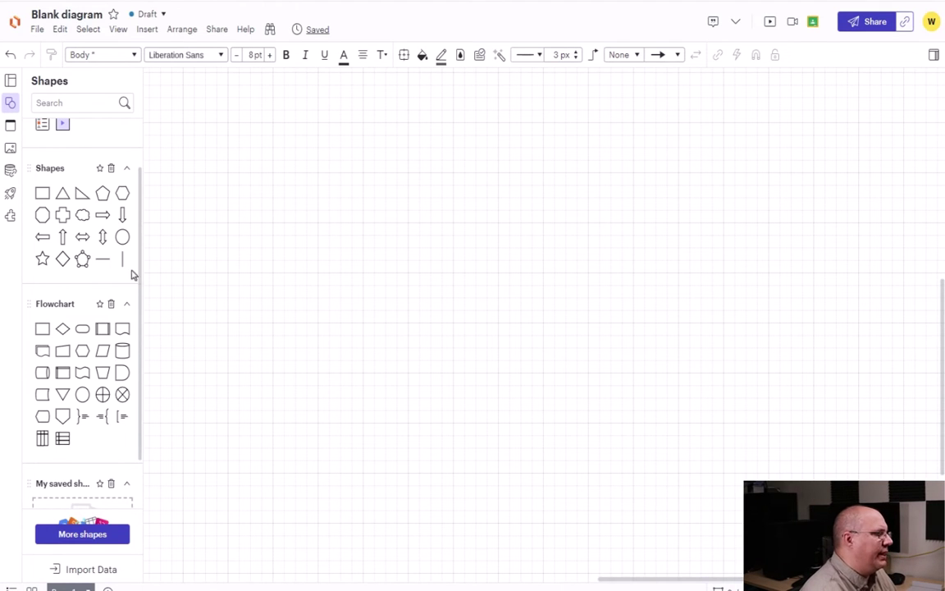
# Add a flowchart terminator near the top of the blank diagram and label it "Start".
pyautogui.moveTo(82, 328); pyautogui.dragTo(481, 121)
pyautogui.doubleClick(496, 137)
pyautogui.write('Start')
# Place a process block below the Start shape and label it "x = 1".
pyautogui.moveTo(42, 352); pyautogui.dragTo(480, 235)
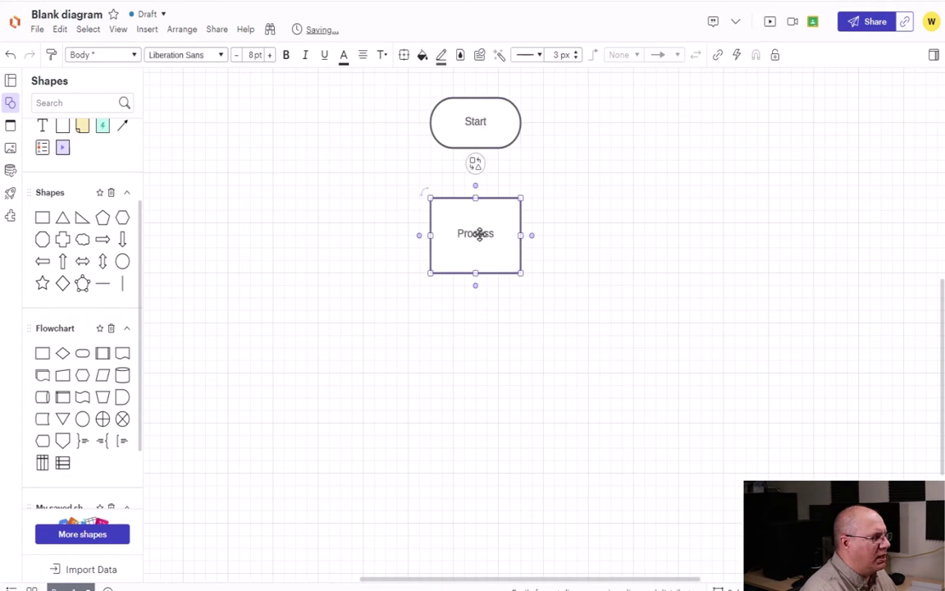
pyautogui.doubleClick(480, 234)
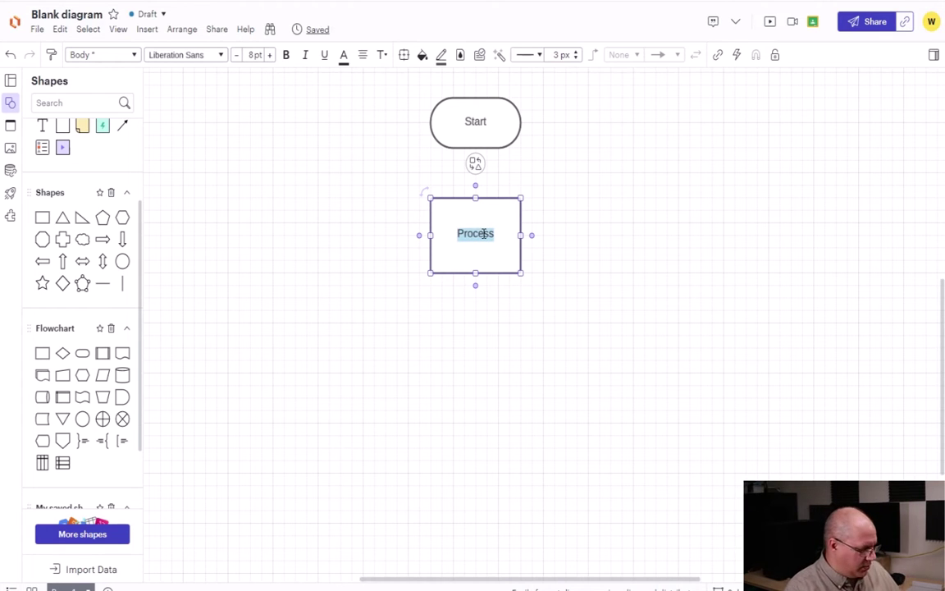
pyautogui.write('x = 1')
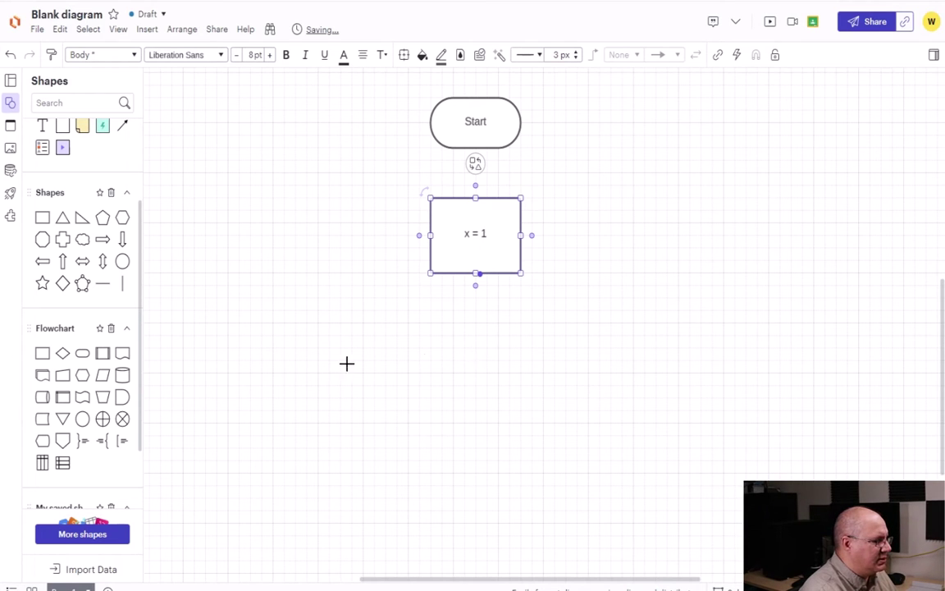
# Place a decision diamond below the "x = 1" block and label it "x <= 10".
pyautogui.moveTo(251, 364); pyautogui.dragTo(479, 346)
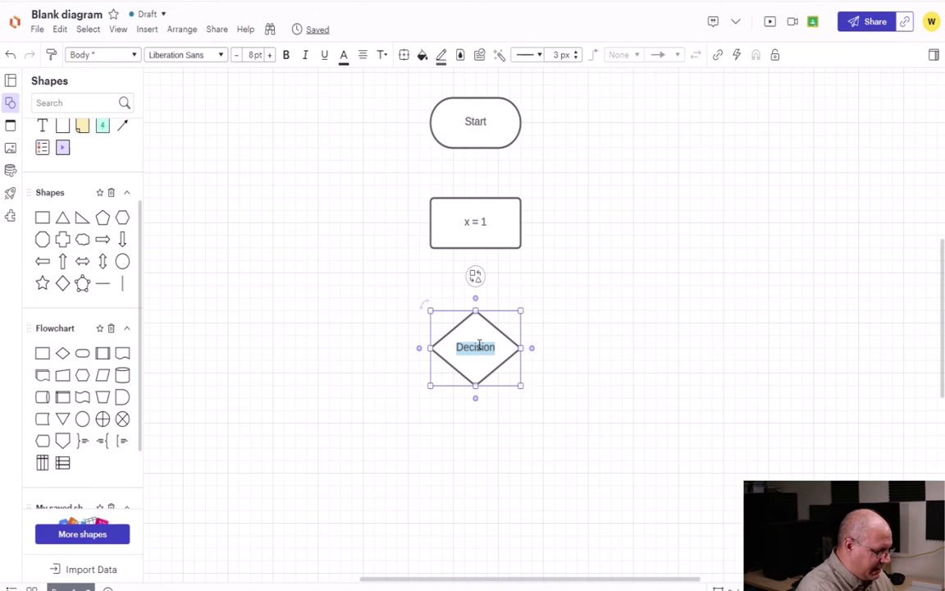
pyautogui.write('x')
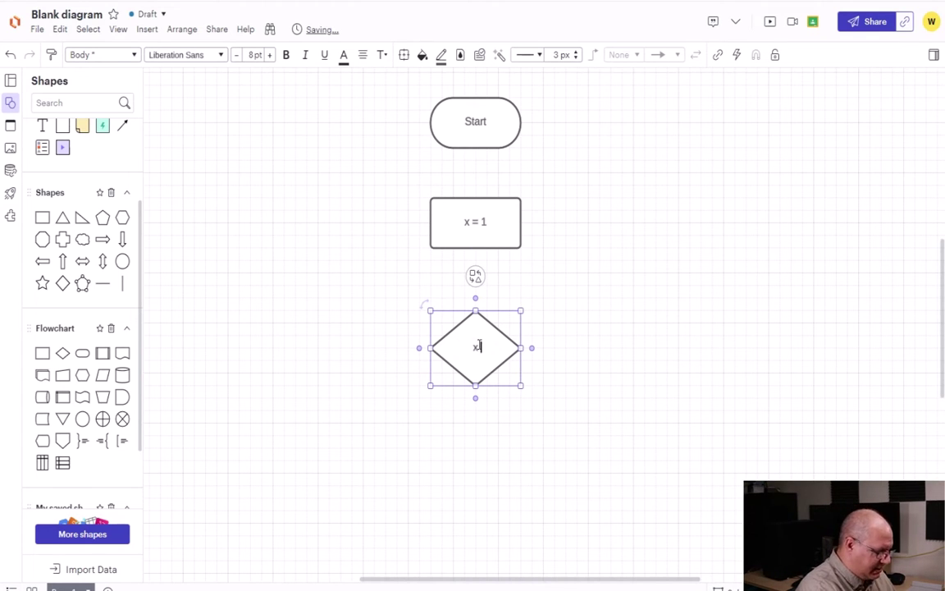
pyautogui.write(' <')
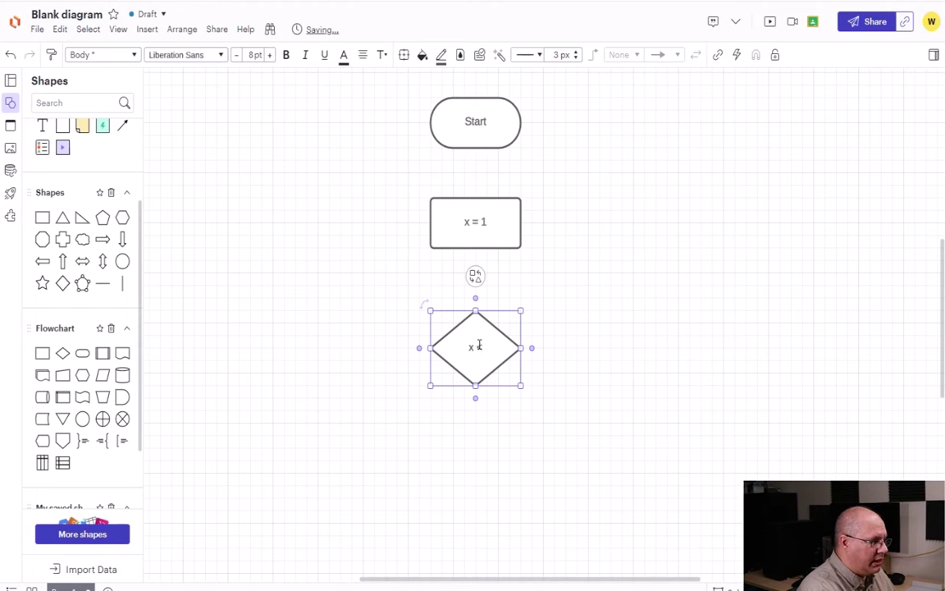
pyautogui.write('= 10')
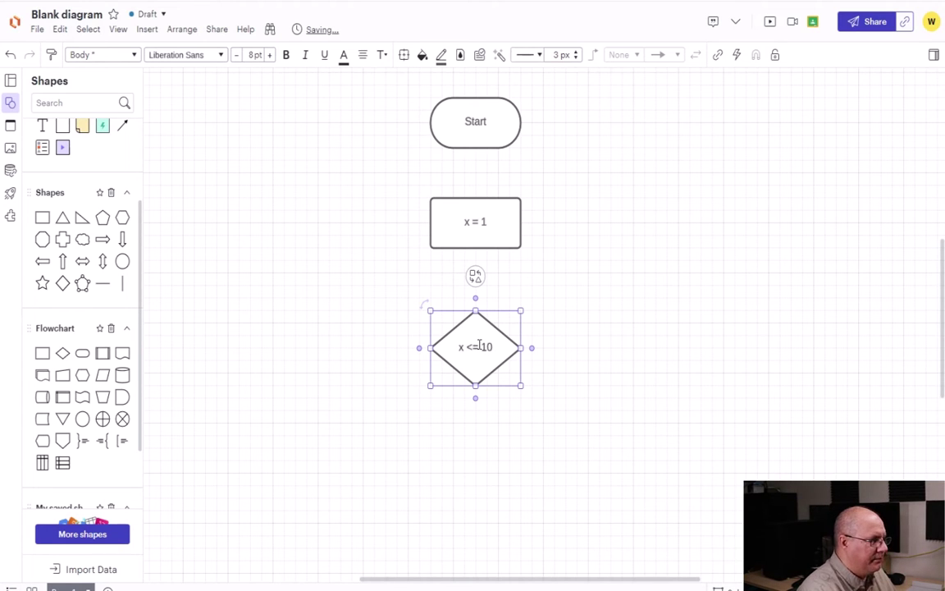
pyautogui.click(605, 337)
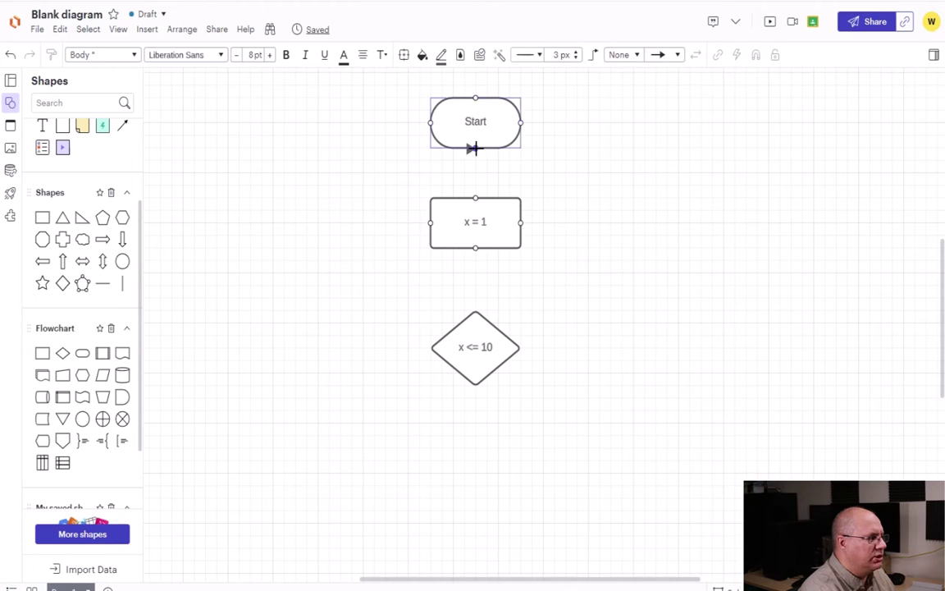
# Connect Start to the "x = 1" block and that block to the decision diamond with downward arrows.
pyautogui.moveTo(475, 149); pyautogui.dragTo(474, 193)
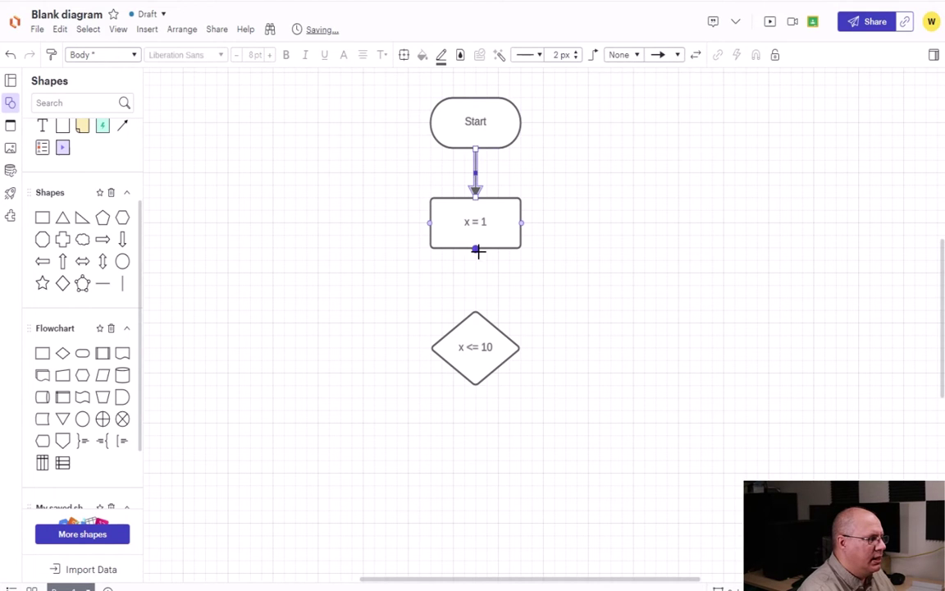
pyautogui.moveTo(476, 250); pyautogui.dragTo(476, 306)
# Add a data (I/O) shape labelled "print: x" to the right of the decision and connect the decision's Yes branch to it.
pyautogui.moveTo(60, 376)
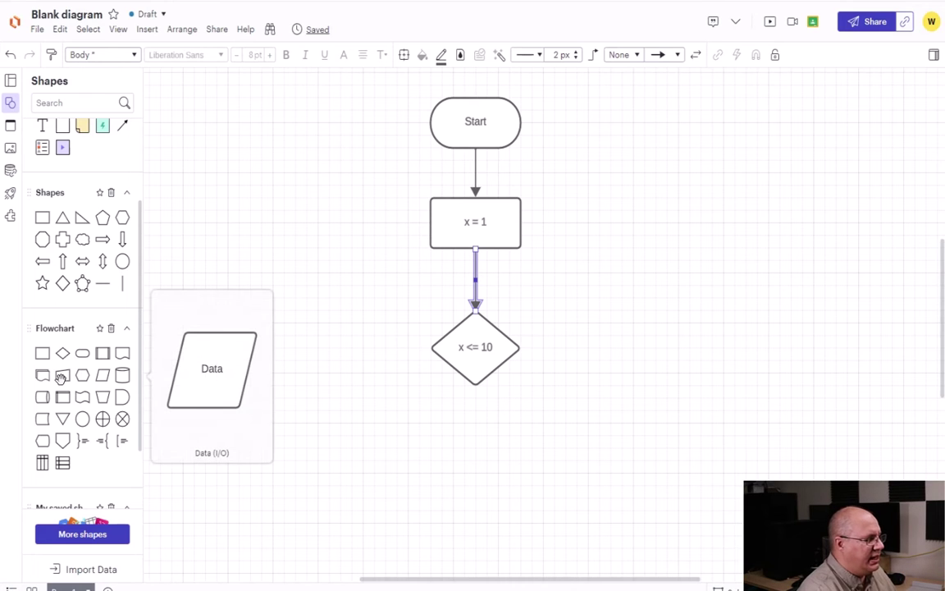
pyautogui.moveTo(60, 377); pyautogui.dragTo(672, 353)
pyautogui.doubleClick(672, 352)
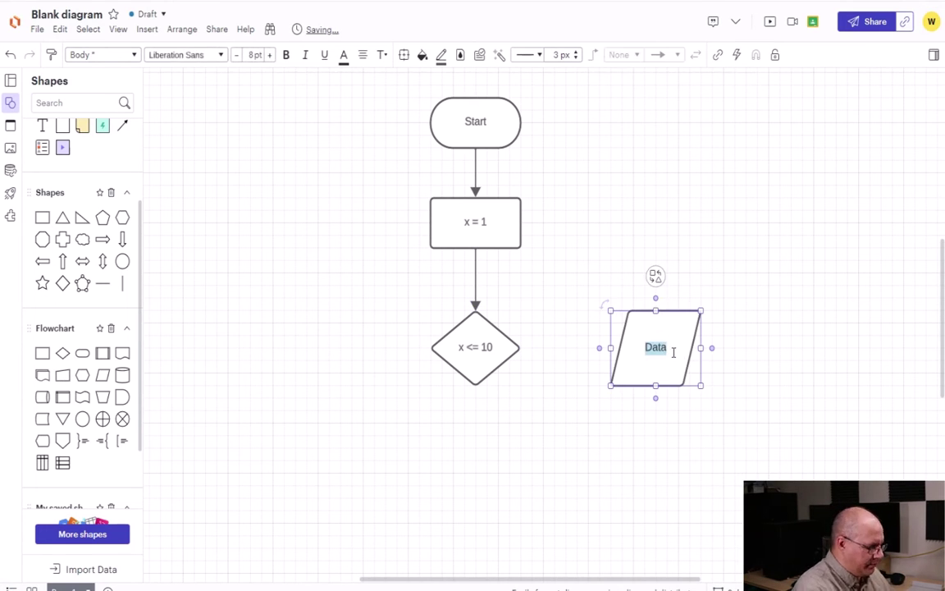
pyautogui.write('print: x')
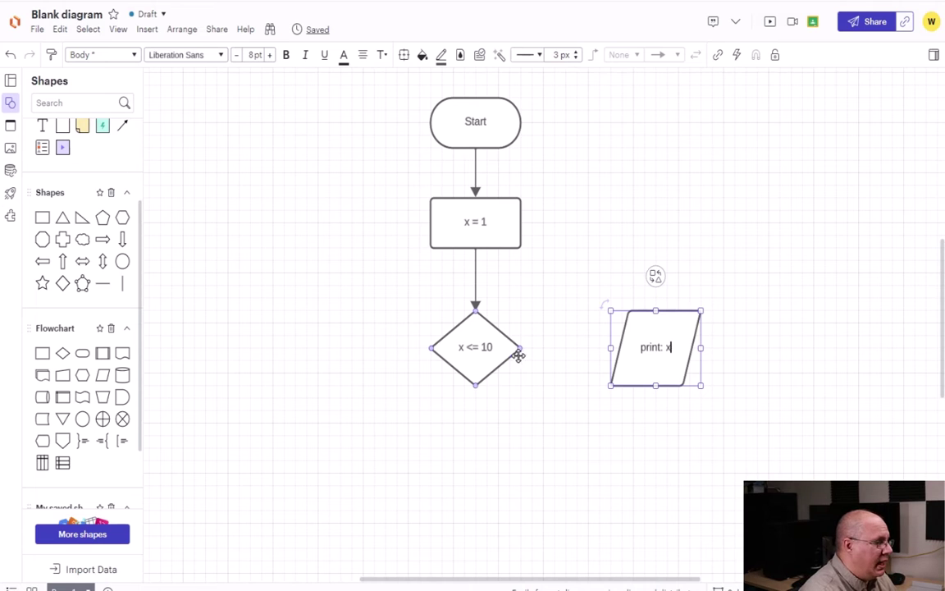
pyautogui.moveTo(528, 348); pyautogui.dragTo(632, 348)
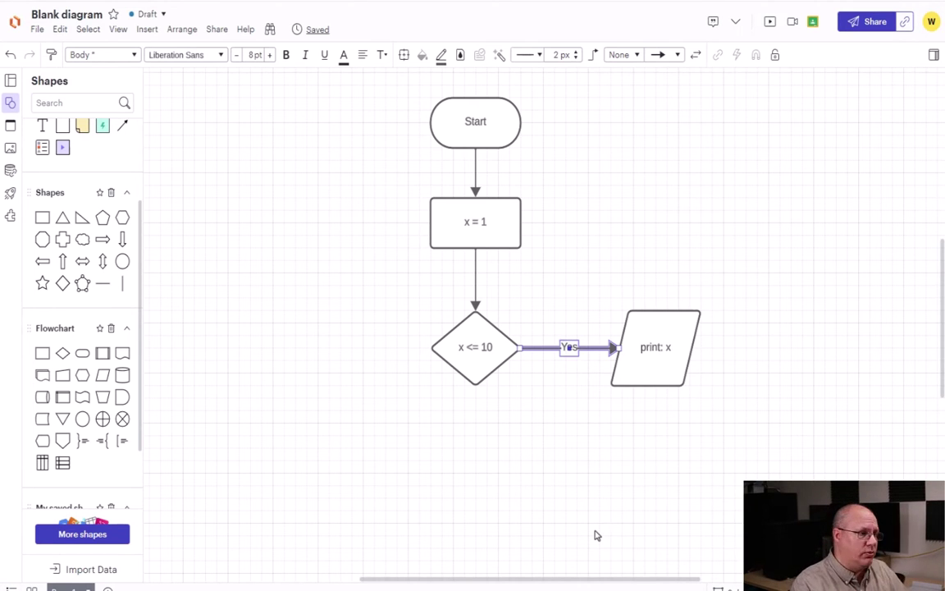
# Add a process block labelled "x = x + 1" to the right of the print shape and connect the print shape to it.
pyautogui.moveTo(42, 353); pyautogui.dragTo(829, 350)
pyautogui.write('x = x +')
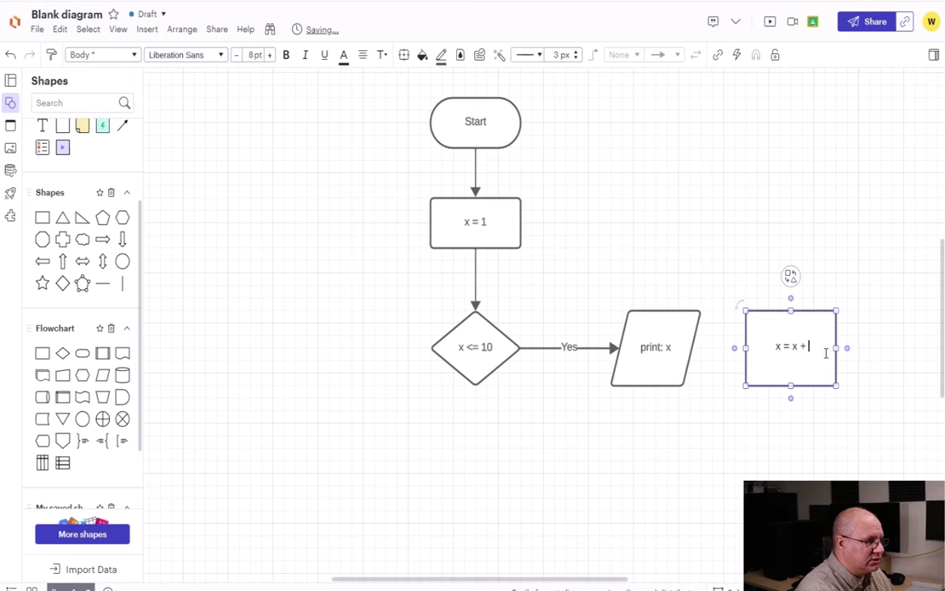
pyautogui.write(' 1')
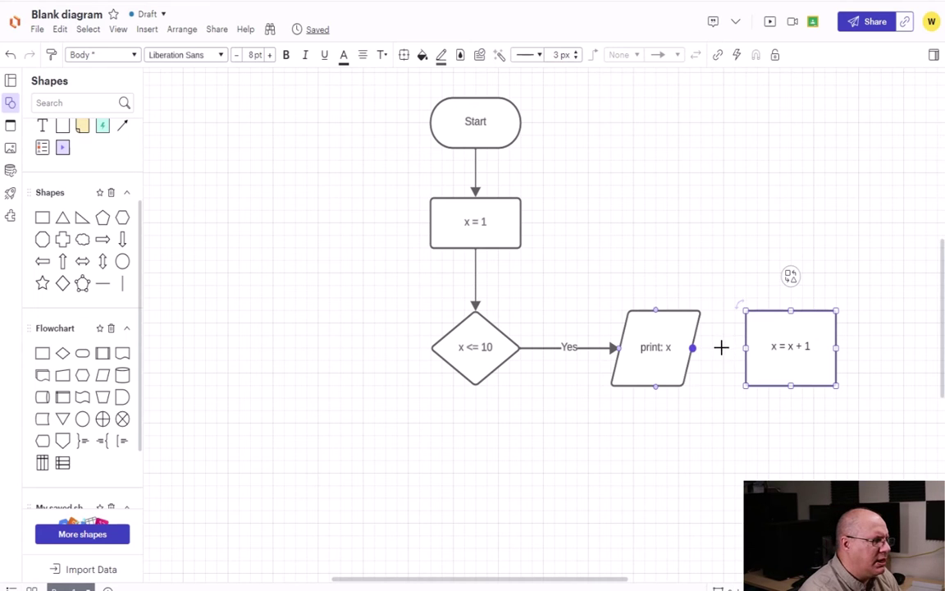
pyautogui.moveTo(694, 348); pyautogui.dragTo(779, 346)
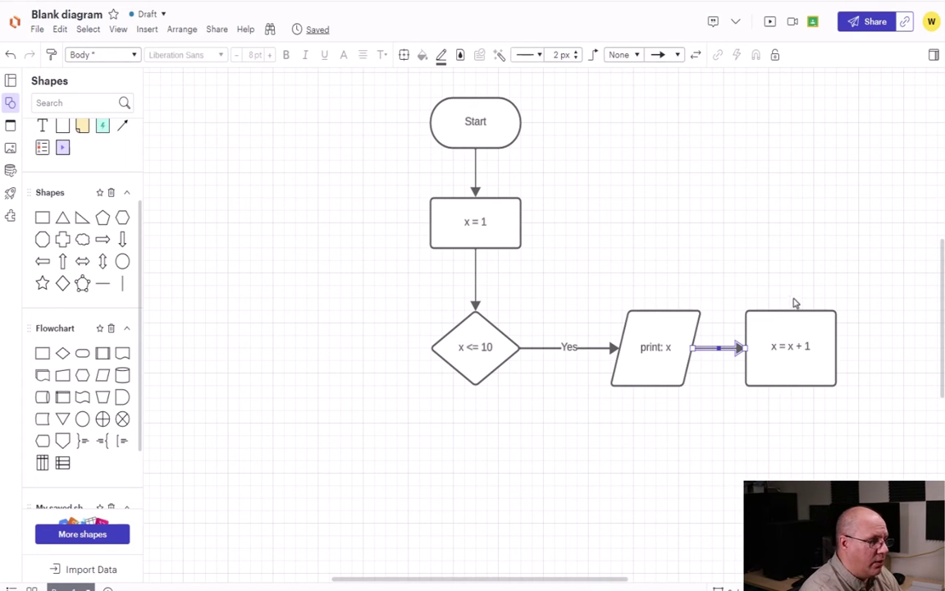
# Draw a loop-back arrow from the top of the "x = x + 1" block to the line between "x = 1" and the decision.
pyautogui.moveTo(824, 310); pyautogui.dragTo(478, 273)
pyautogui.click(603, 246)
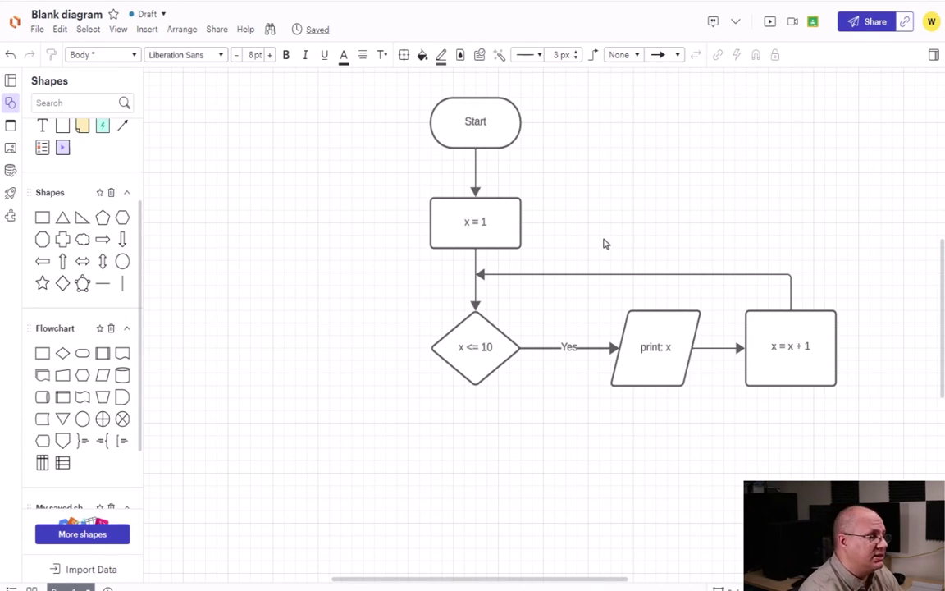
pyautogui.click(598, 275)
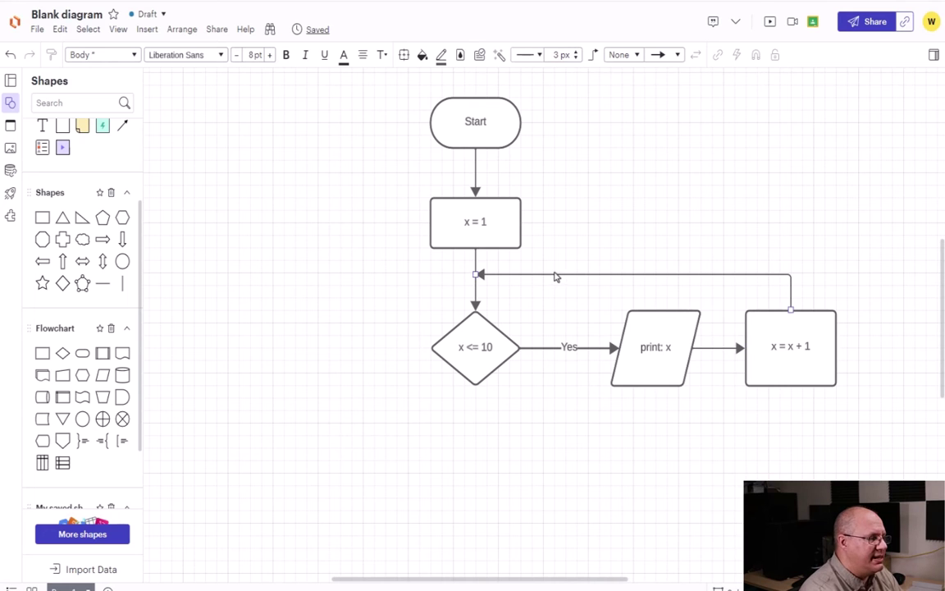
pyautogui.press('Escape')
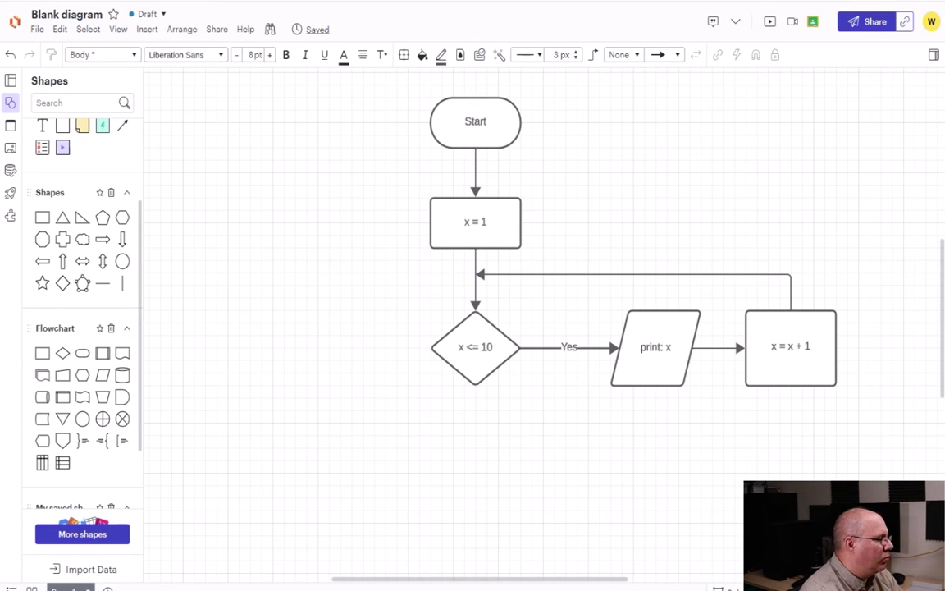
# Place a terminator labelled "End" below the decision diamond and connect the decision's No branch to it.
pyautogui.moveTo(82, 353); pyautogui.dragTo(491, 513)
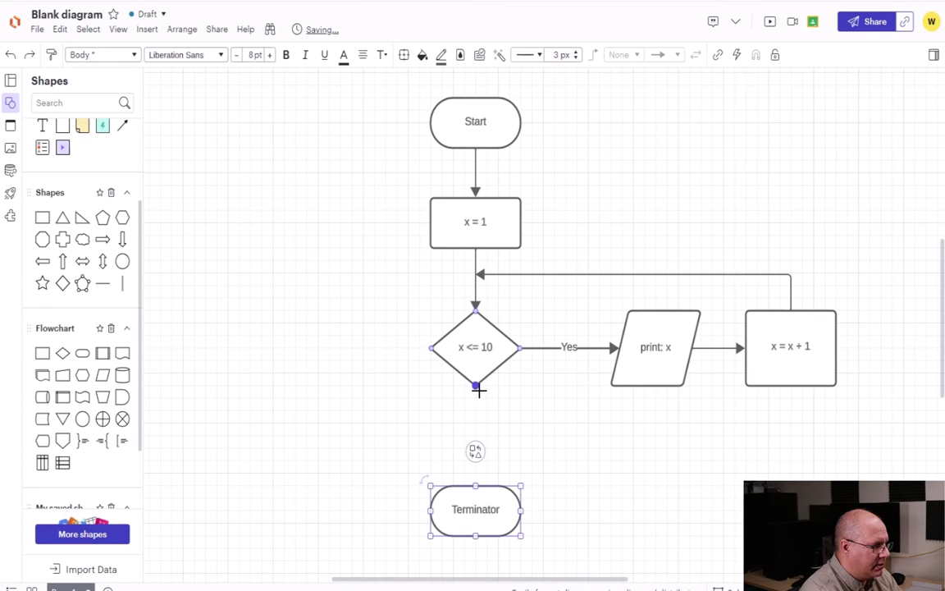
pyautogui.moveTo(477, 387); pyautogui.dragTo(472, 487)
pyautogui.click(601, 475)
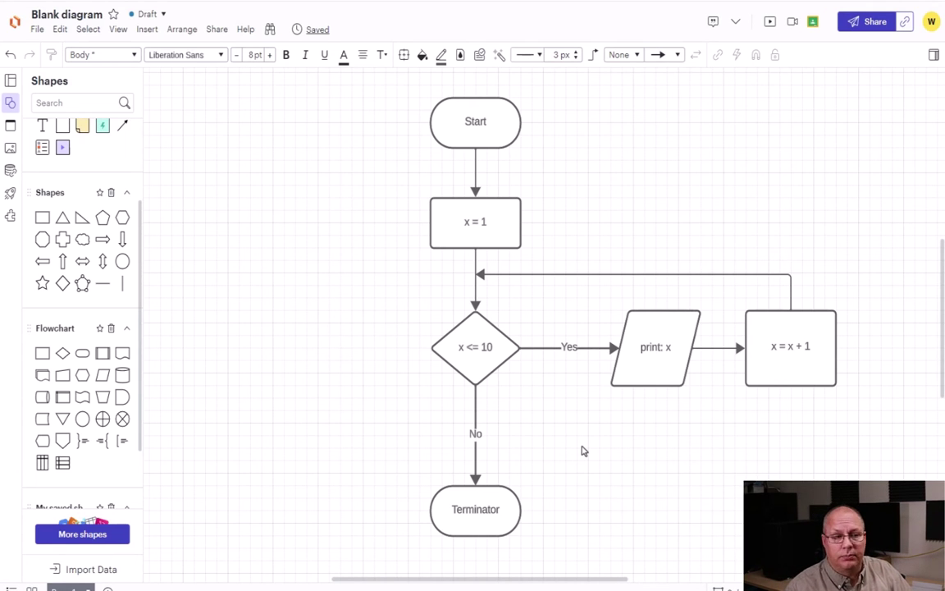
pyautogui.doubleClick(489, 510)
pyautogui.write('End')
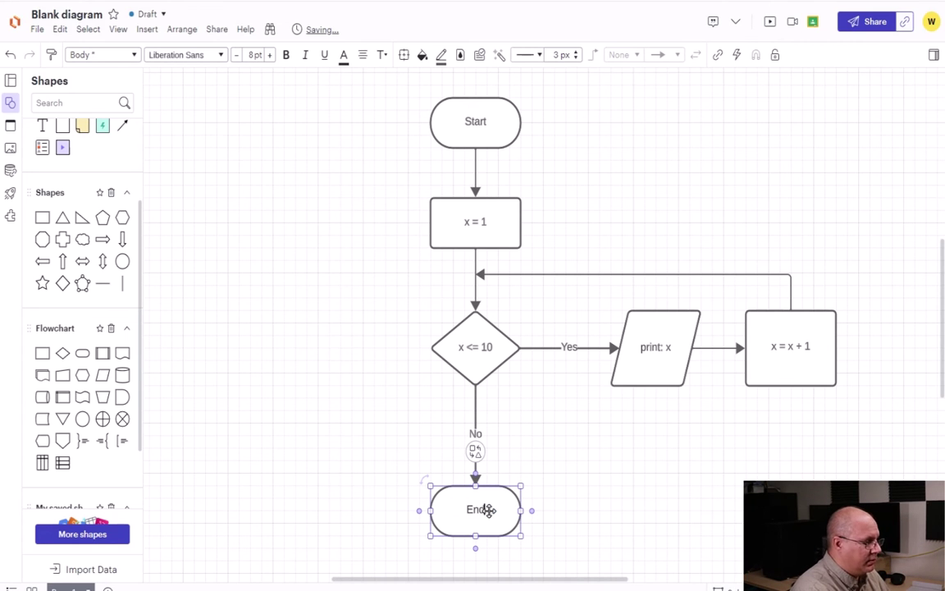